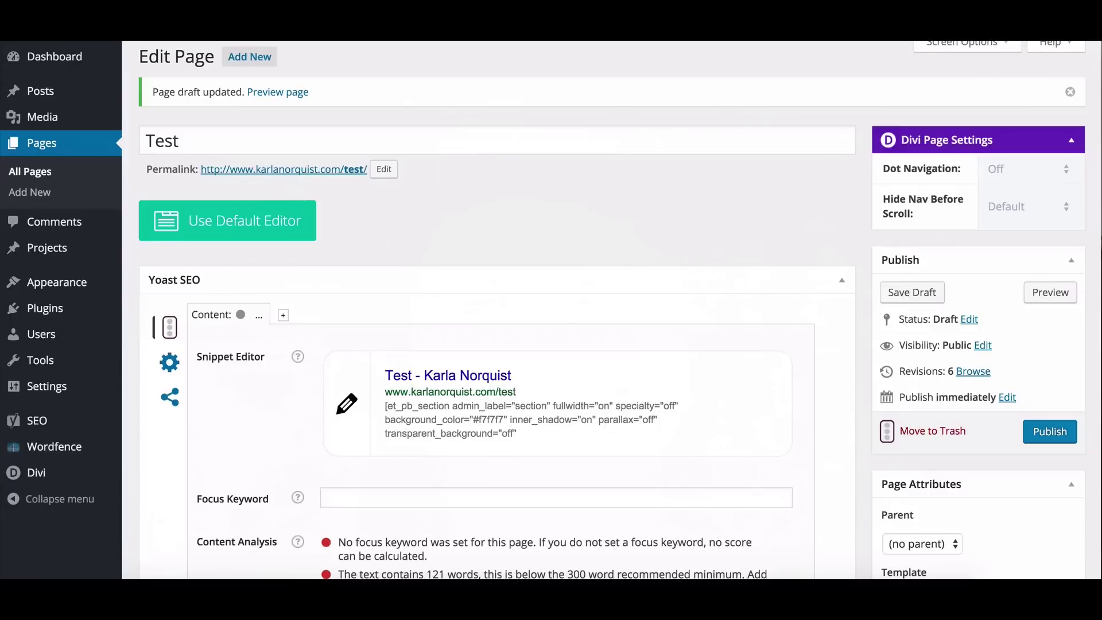
Add an empty fullwidth section below the header, then delete it without inserting a module
scroll(768, 172, down, 10)
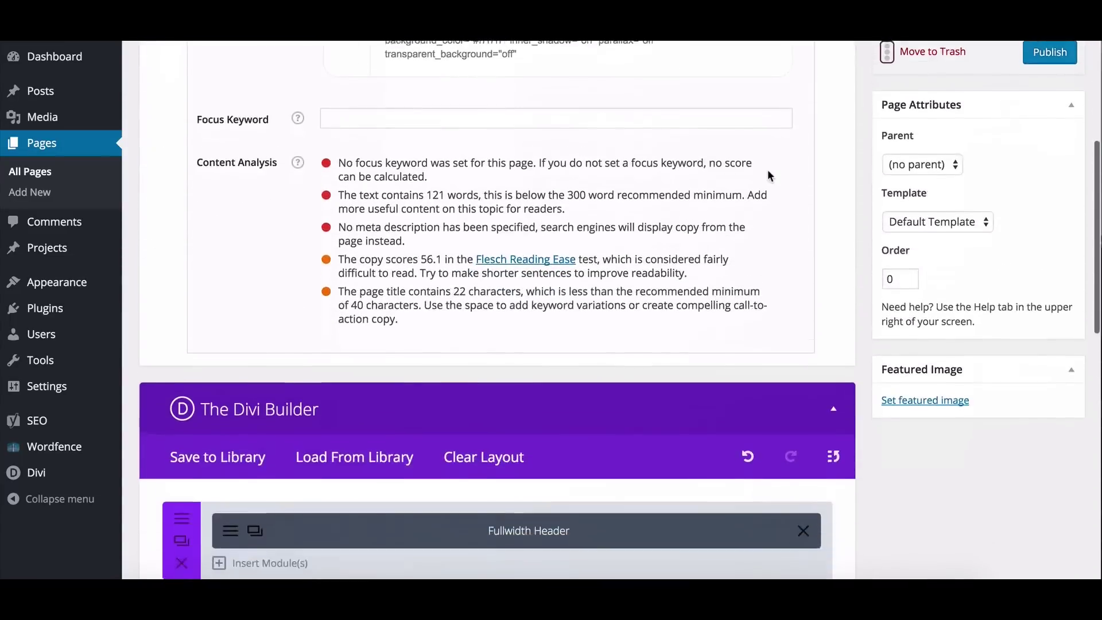
scroll(770, 175, down, 3)
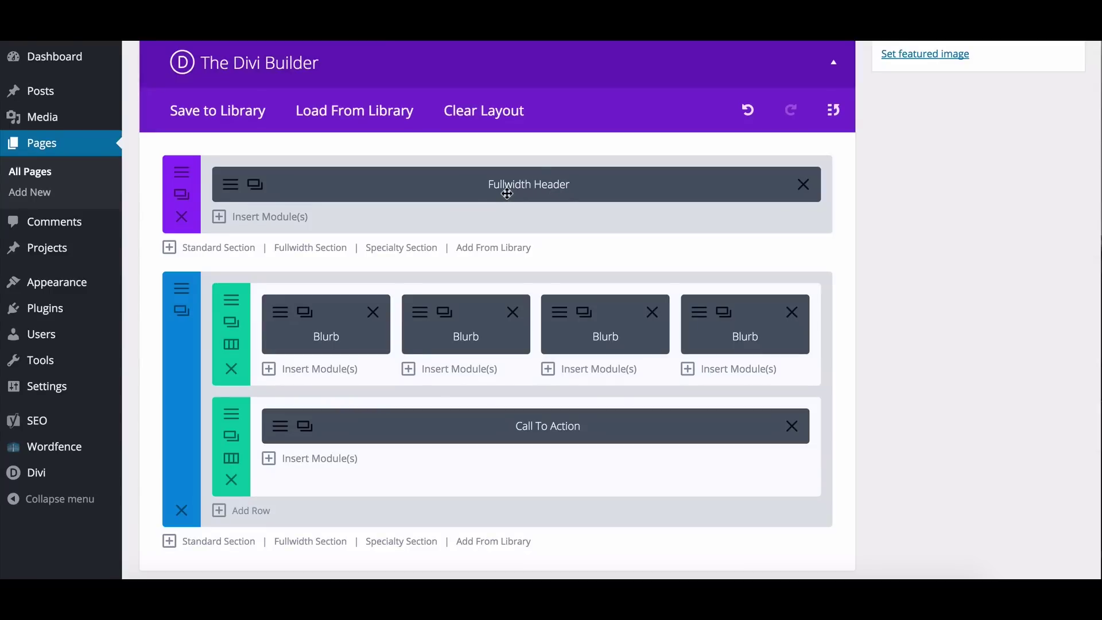
click(315, 248)
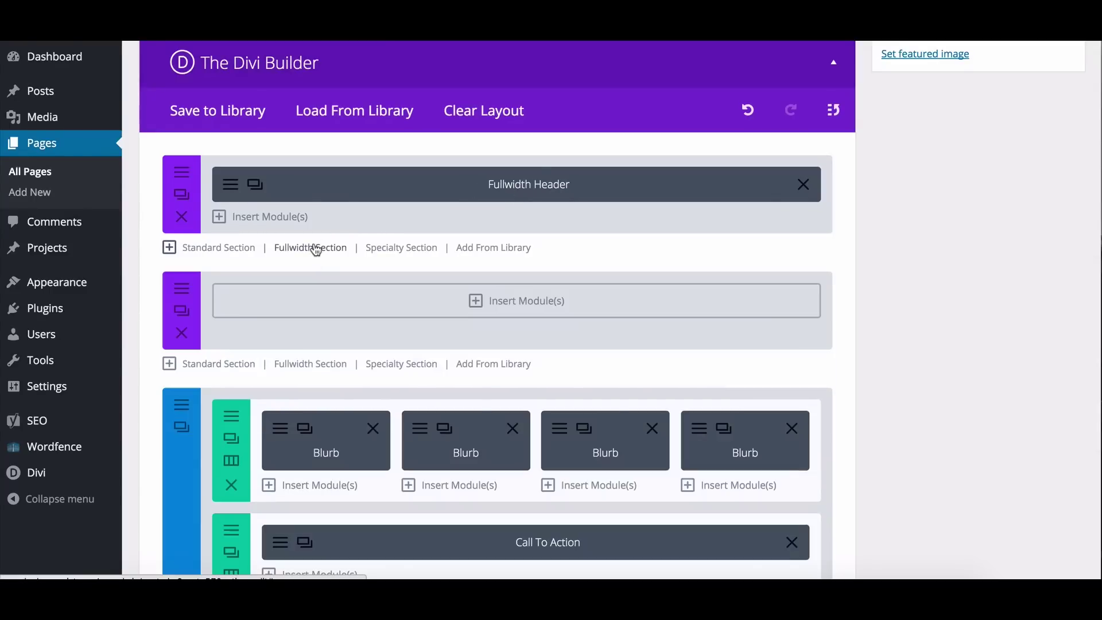
click(371, 298)
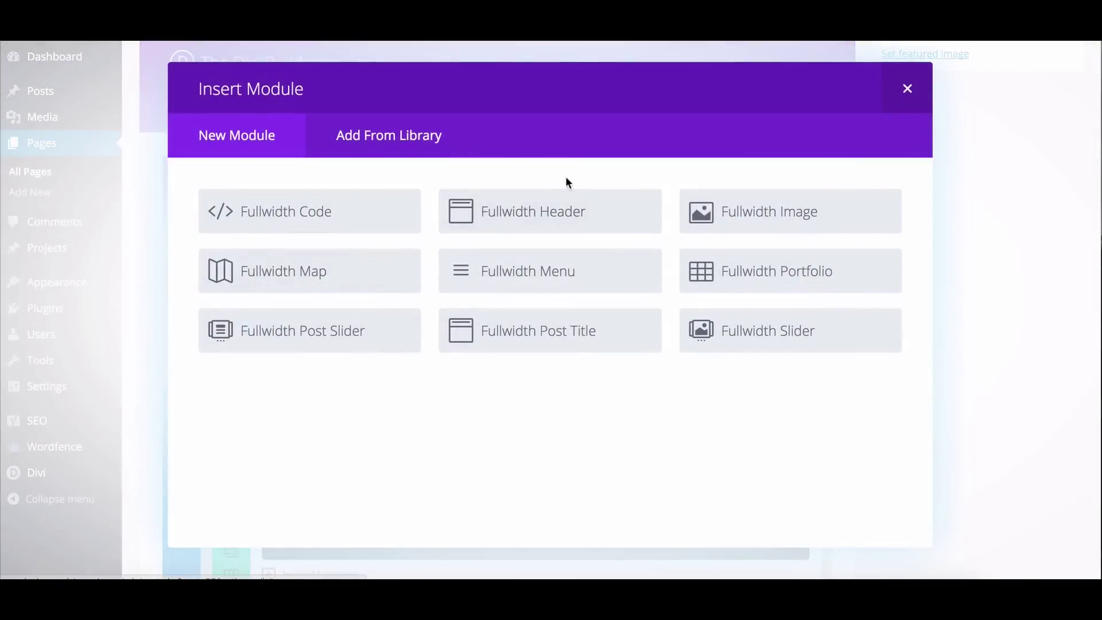
click(903, 102)
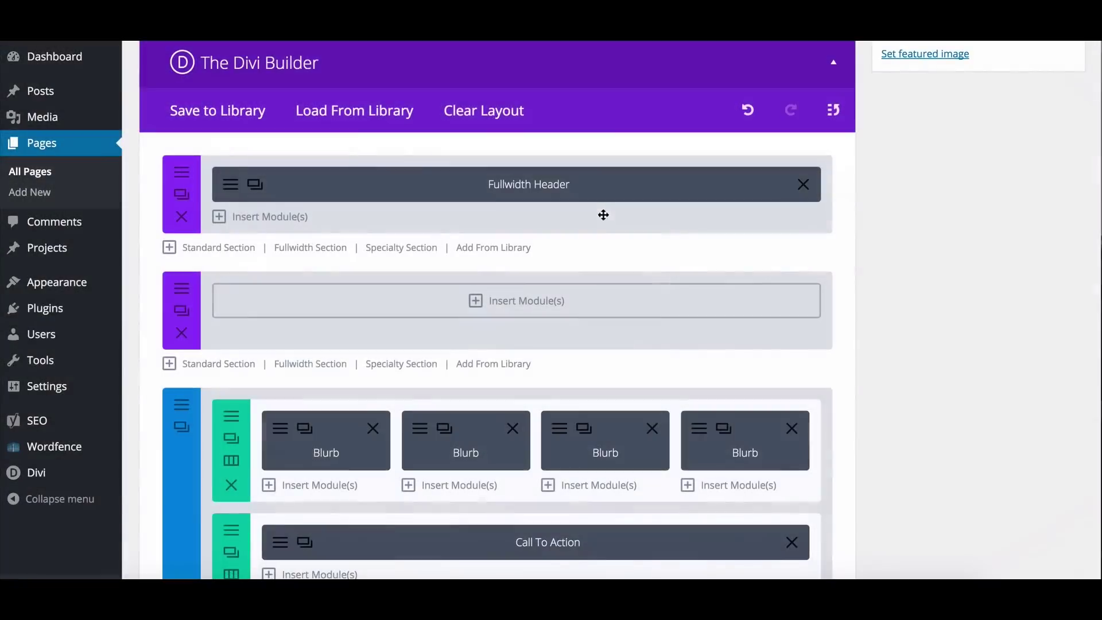
click(176, 339)
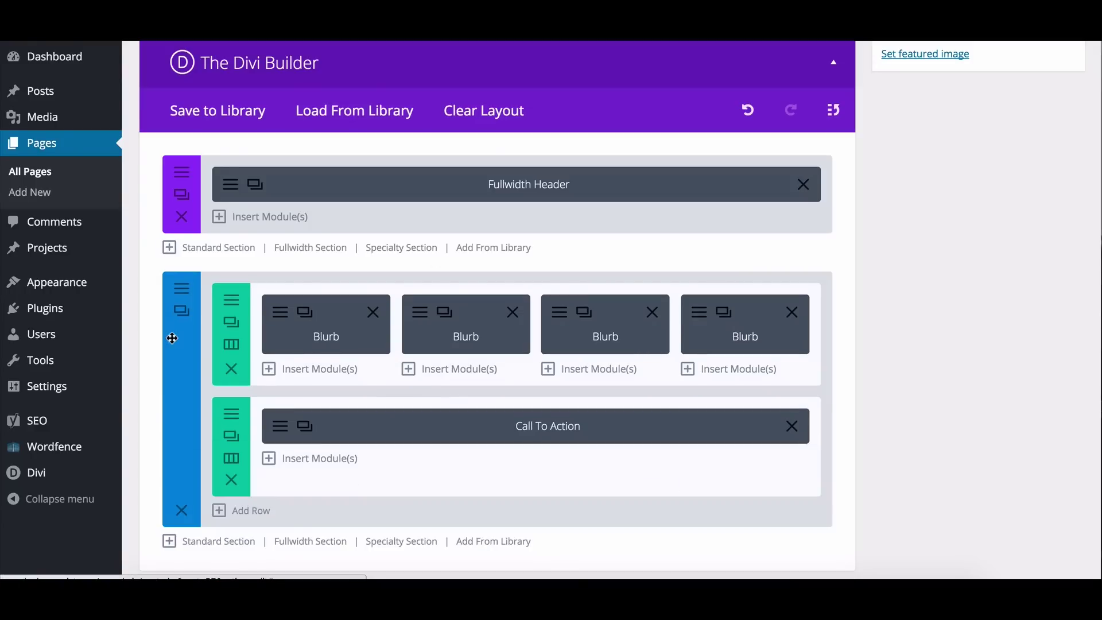
Open the Fullwidth Header module's settings and bring its background image, colour and parallax fields into view
click(228, 187)
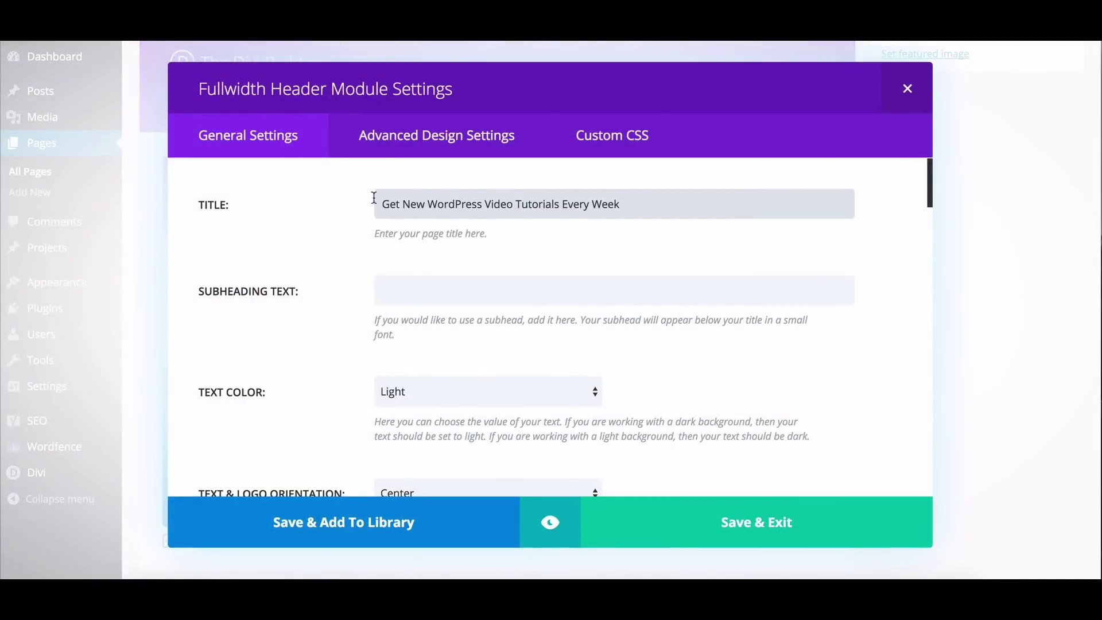
scroll(361, 221, down, 3)
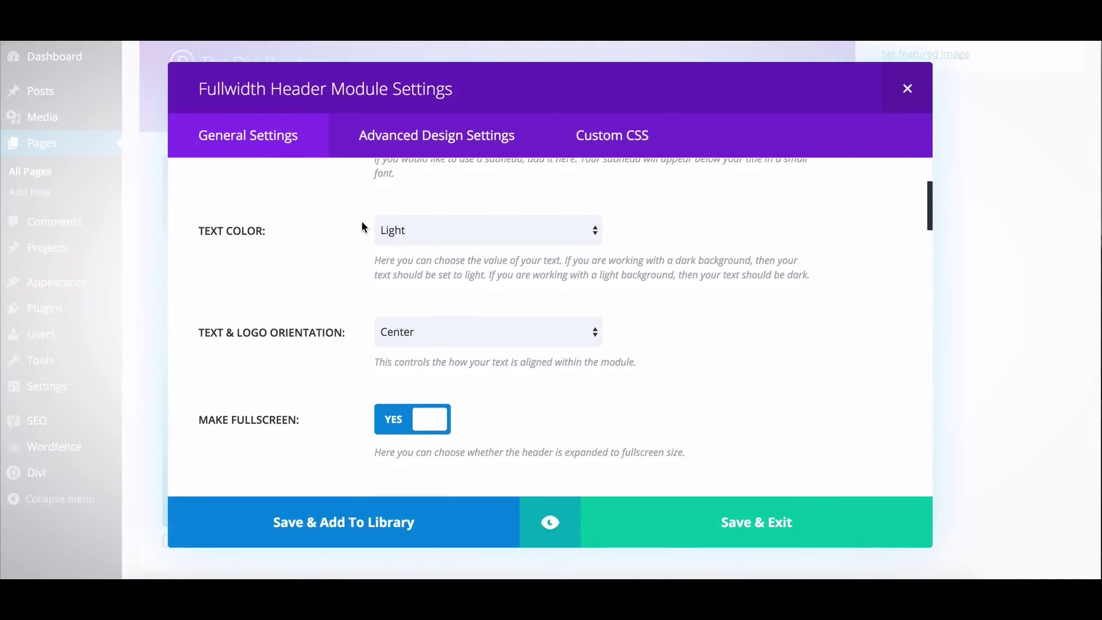
scroll(362, 222, down, 1)
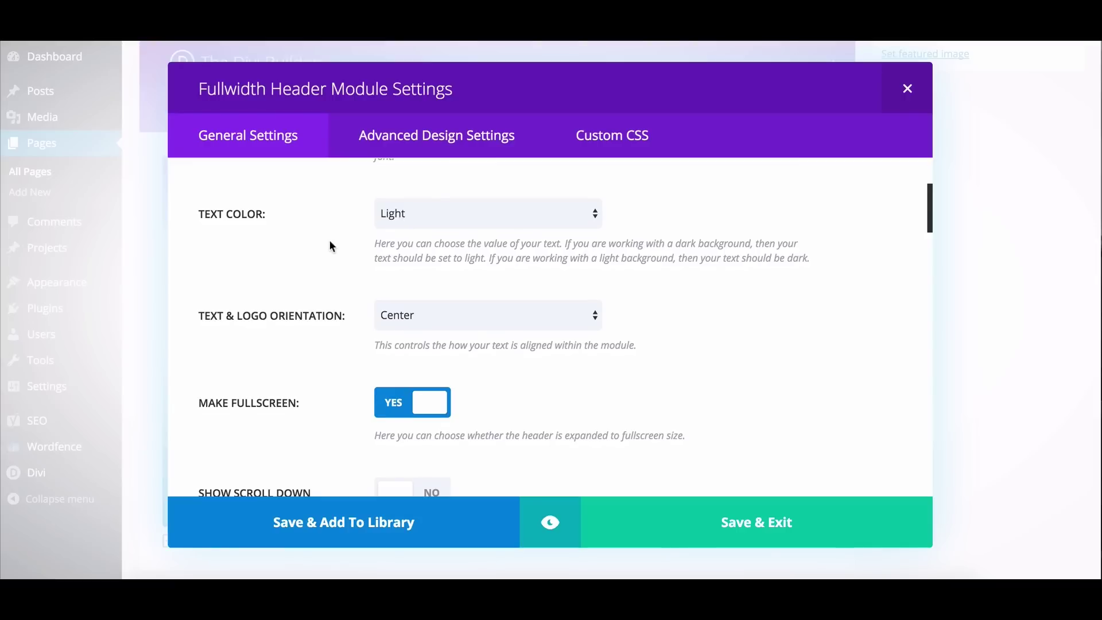
scroll(329, 240, down, 2)
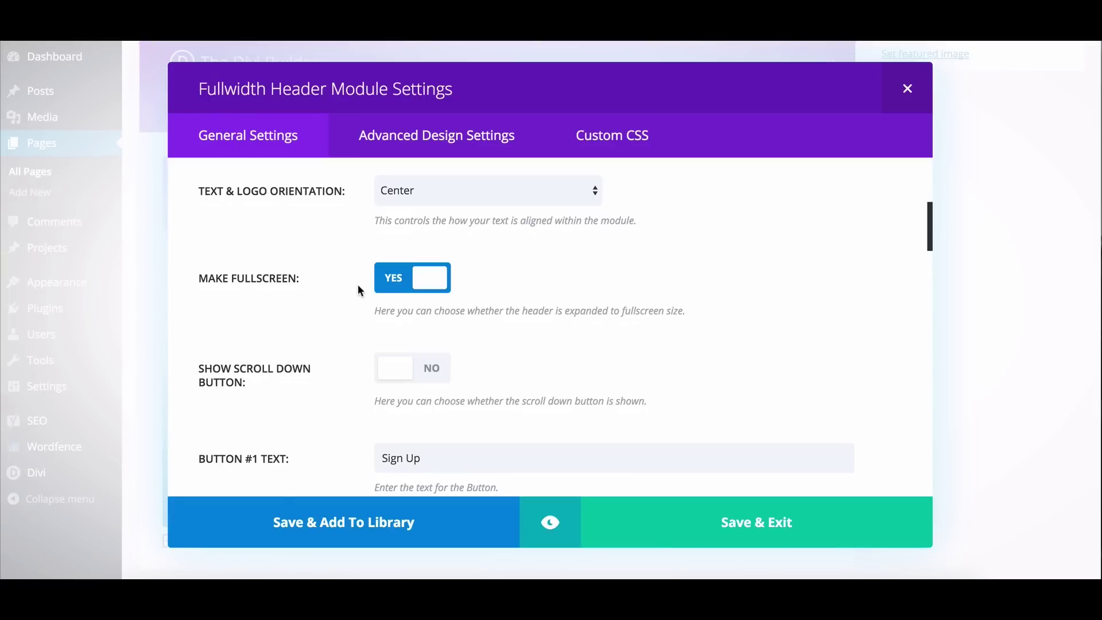
scroll(358, 287, down, 4)
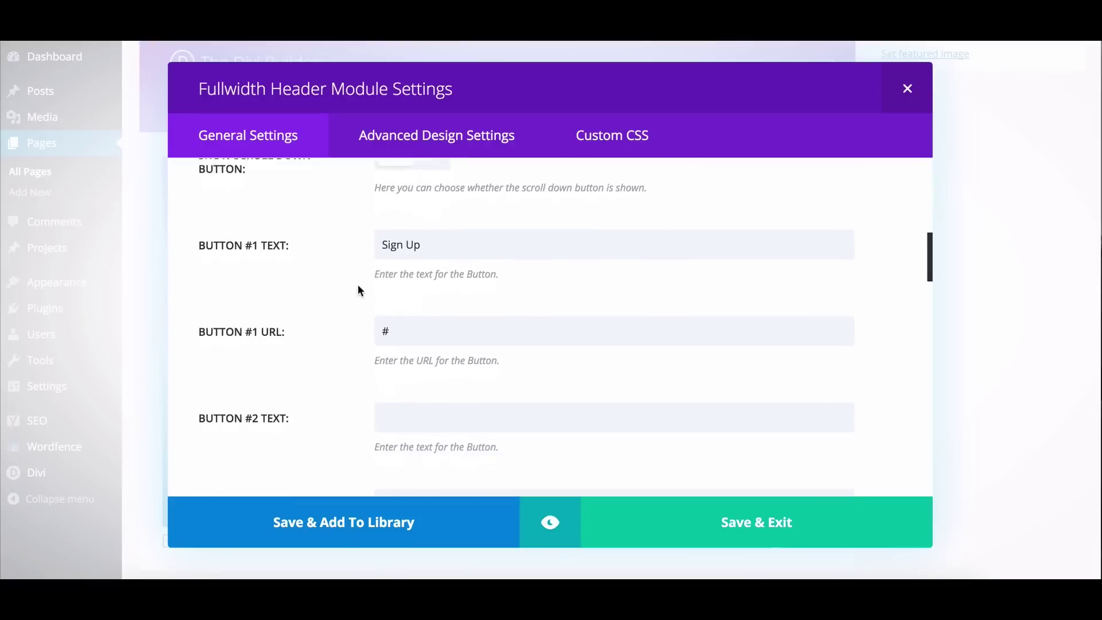
scroll(358, 287, down, 4)
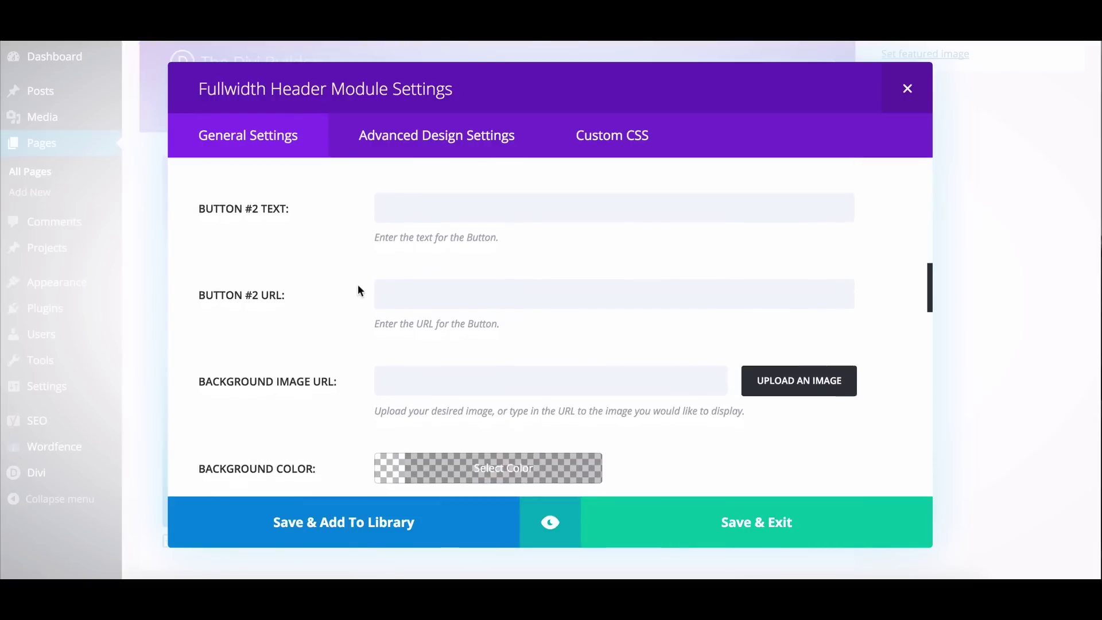
scroll(358, 287, down, 2)
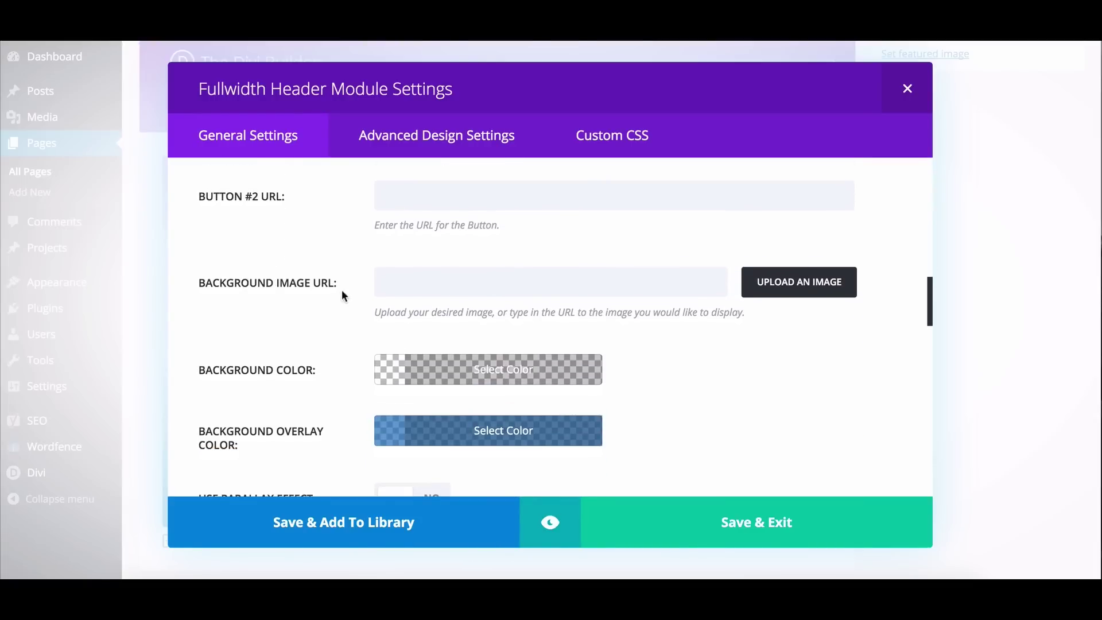
scroll(326, 269, down, 7)
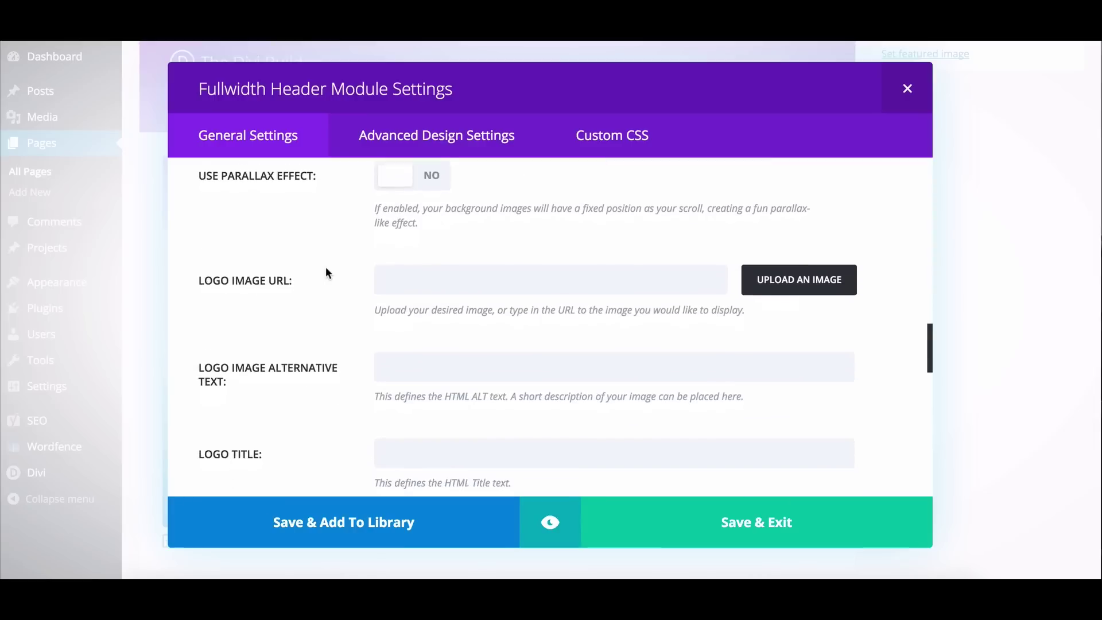
scroll(327, 275, down, 8)
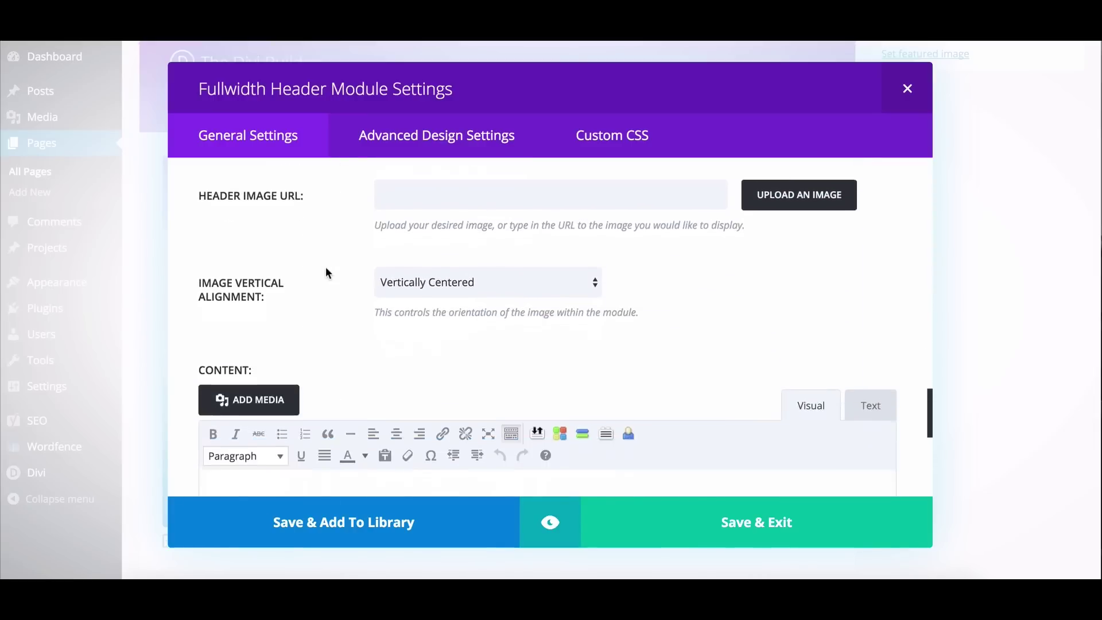
scroll(328, 274, up, 15)
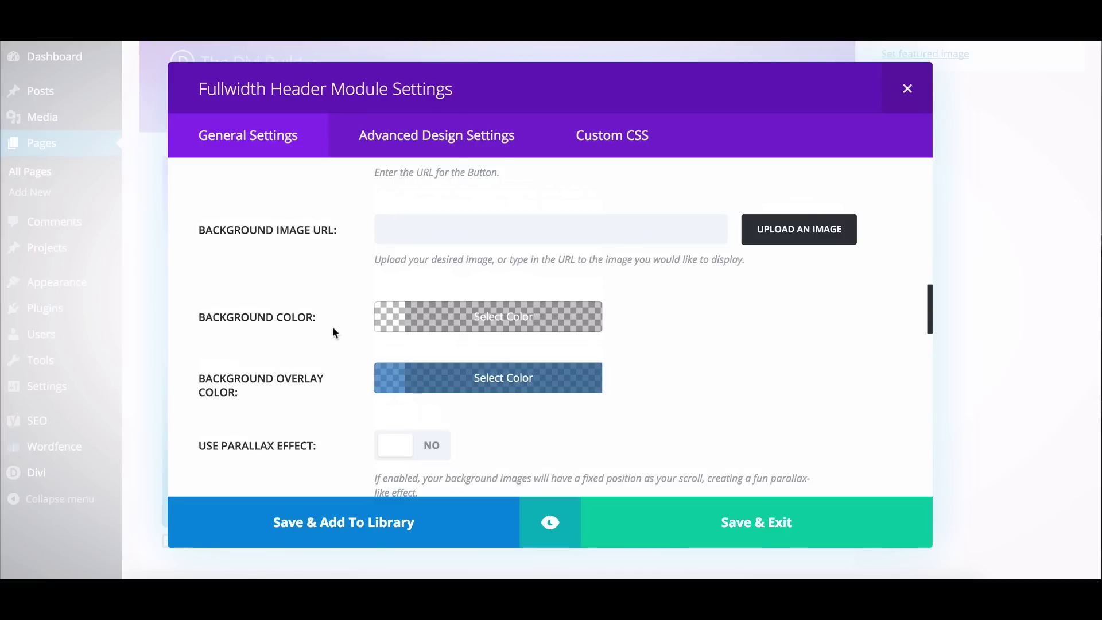
scroll(336, 333, down, 2)
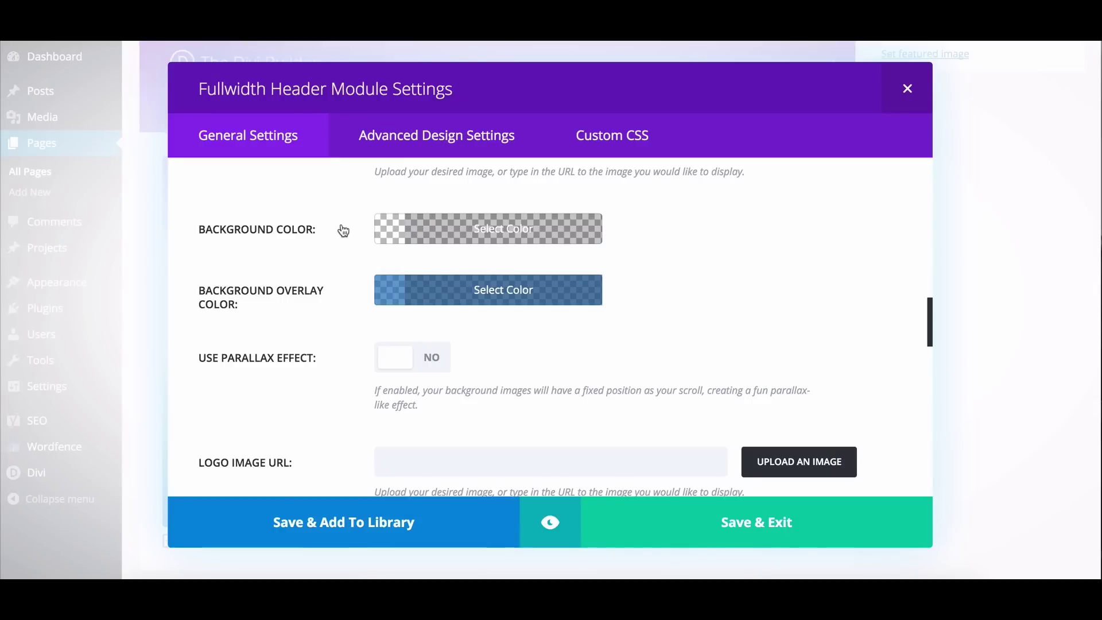
Make the header background fully transparent, enable a blue rgba(30,115,190,0.67) overlay, and save
click(385, 229)
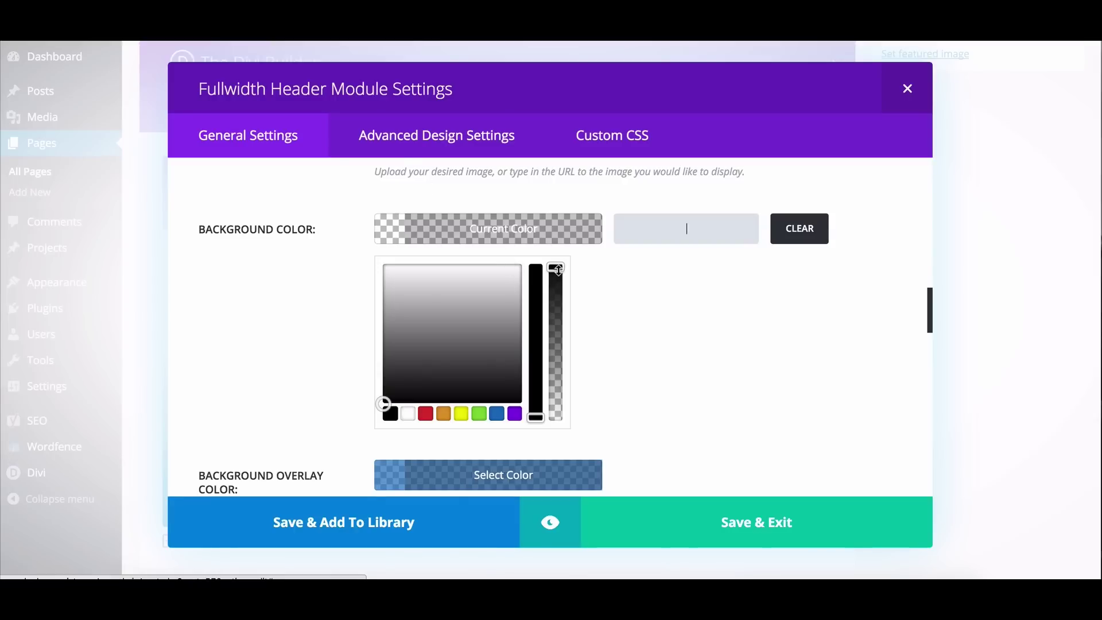
drag(558, 269, 548, 429)
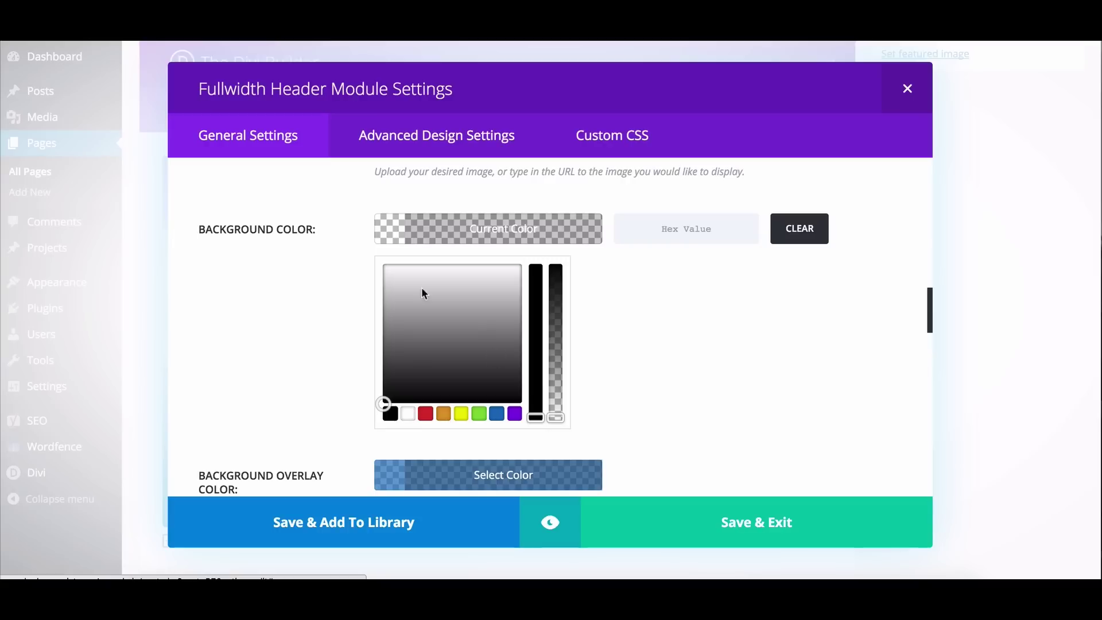
click(366, 279)
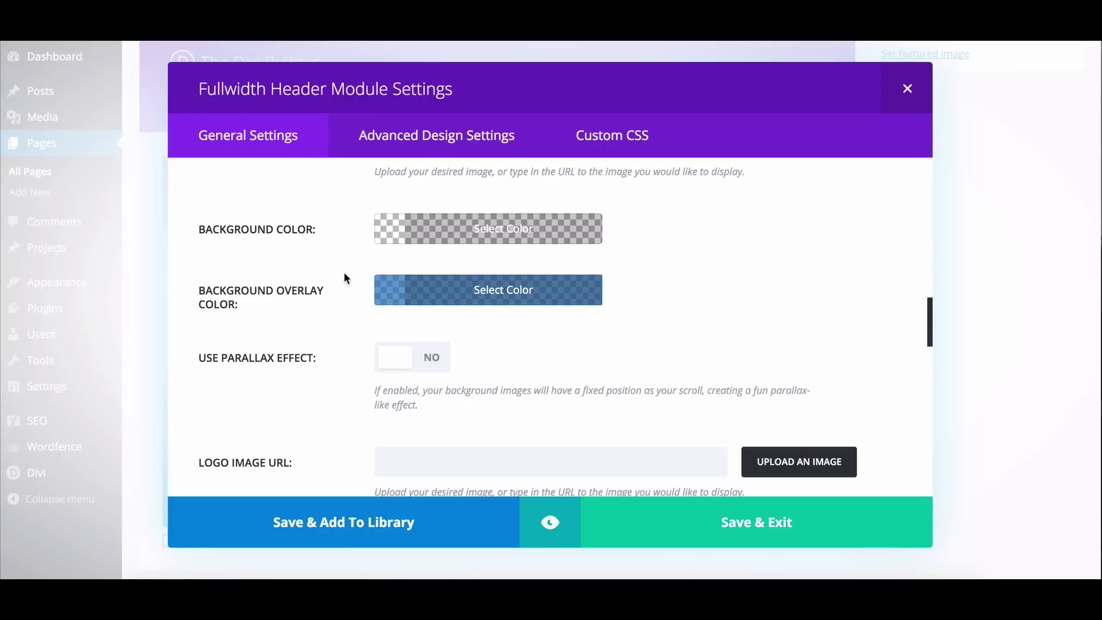
click(387, 299)
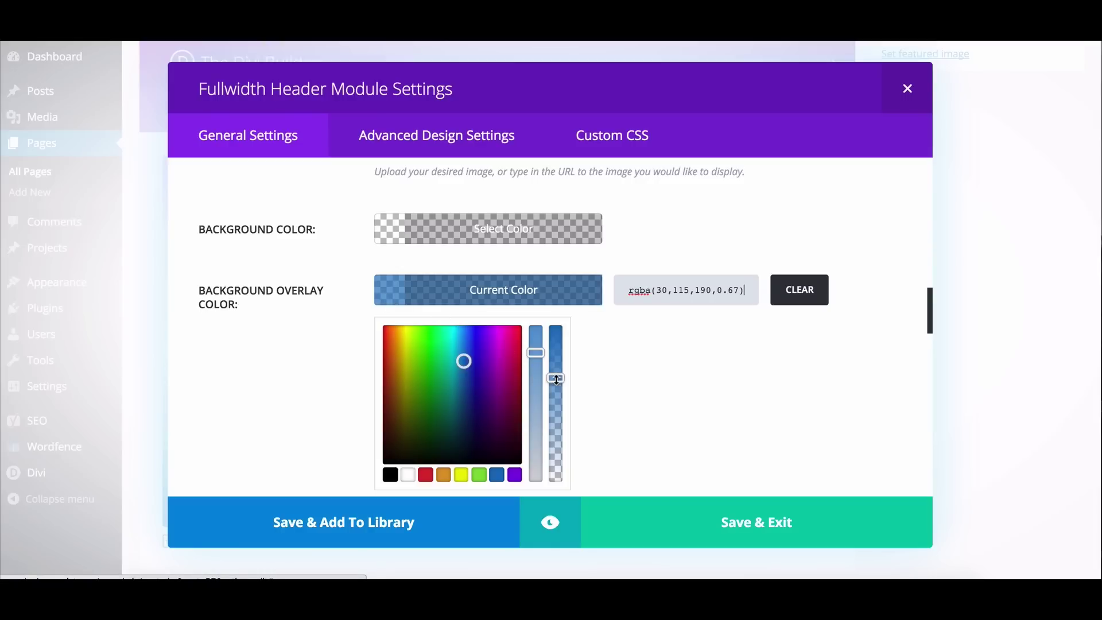
click(356, 301)
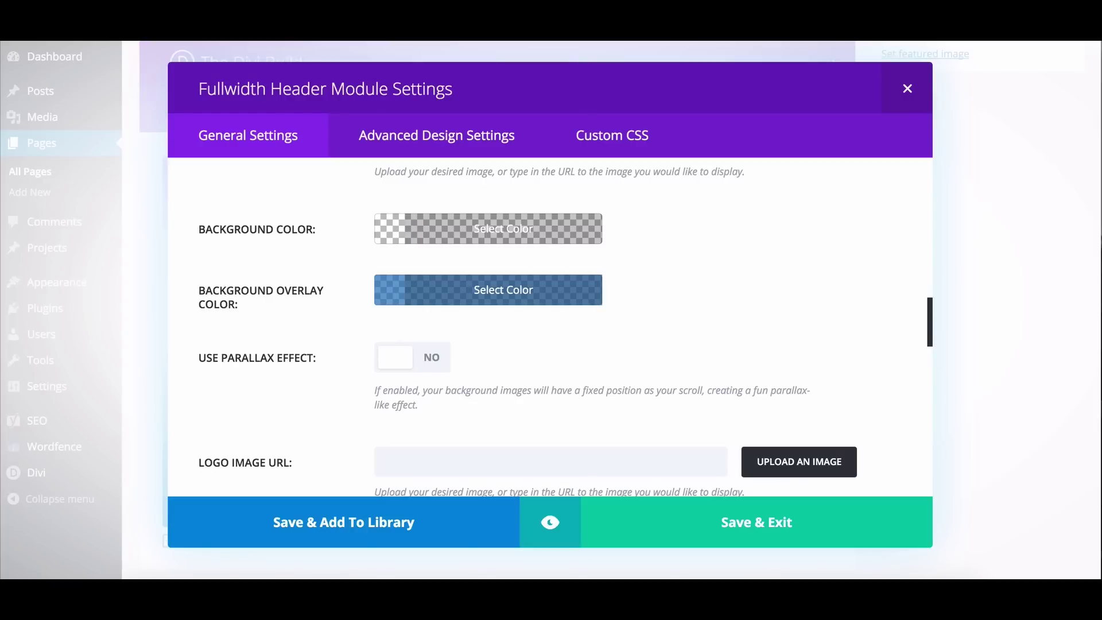
click(725, 537)
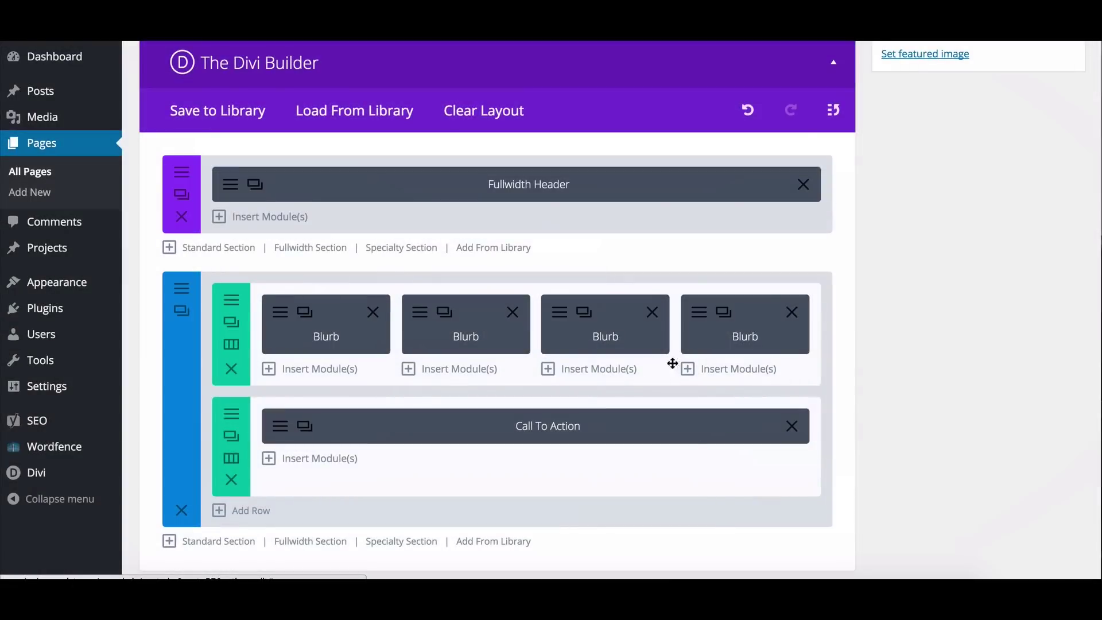
Check the header section's MP4 background video and 1920×1080 size, then save the section settings
scroll(644, 295, up, 1)
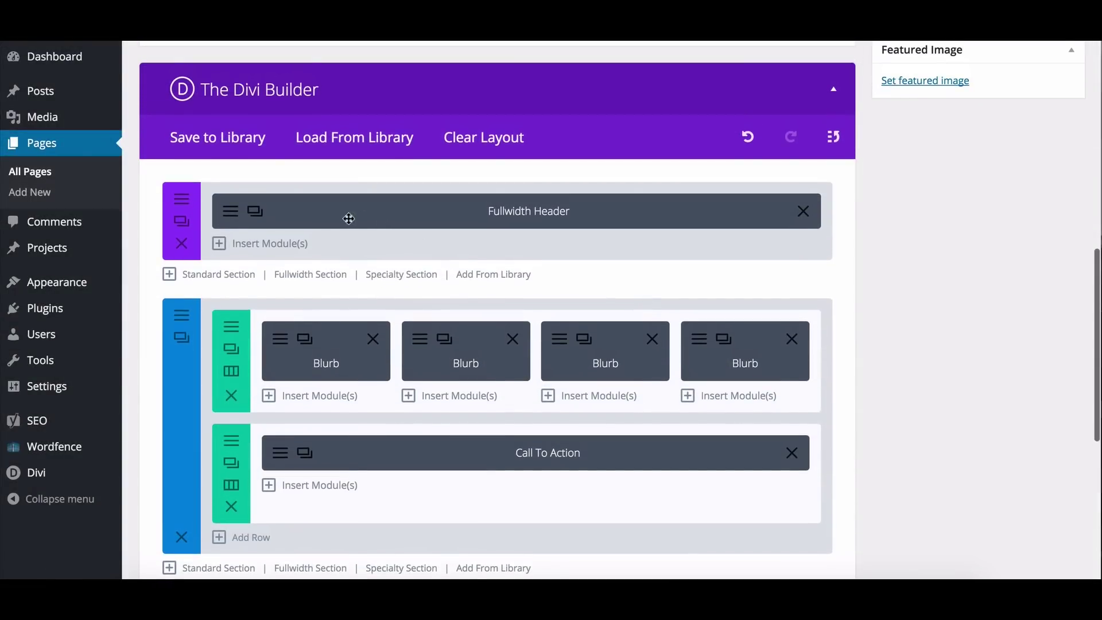
click(180, 200)
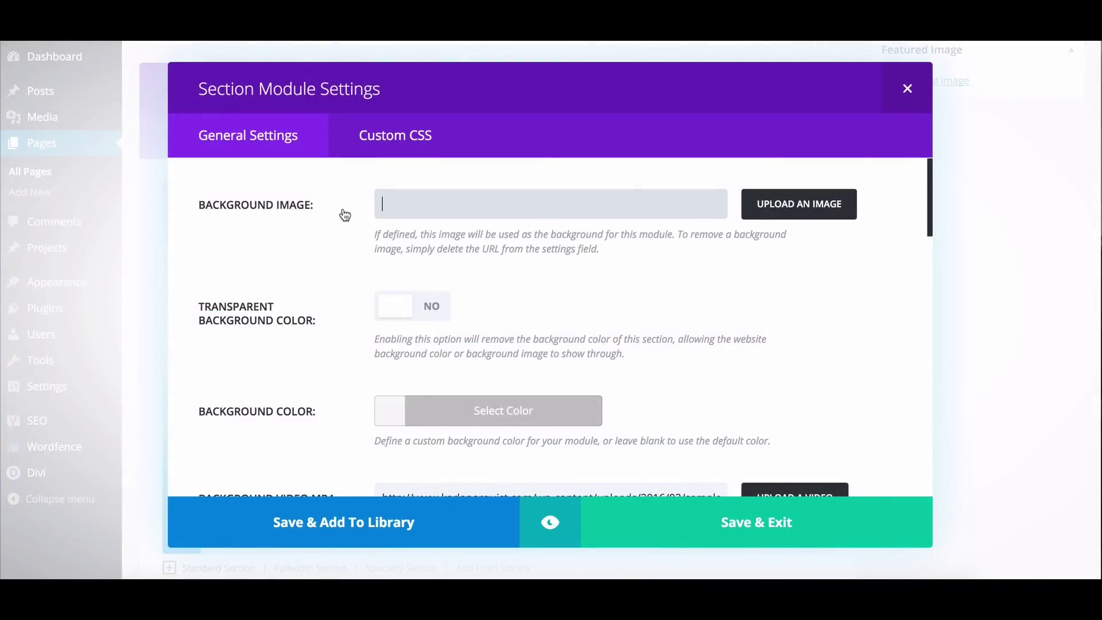
scroll(343, 216, down, 1)
scroll(343, 218, down, 4)
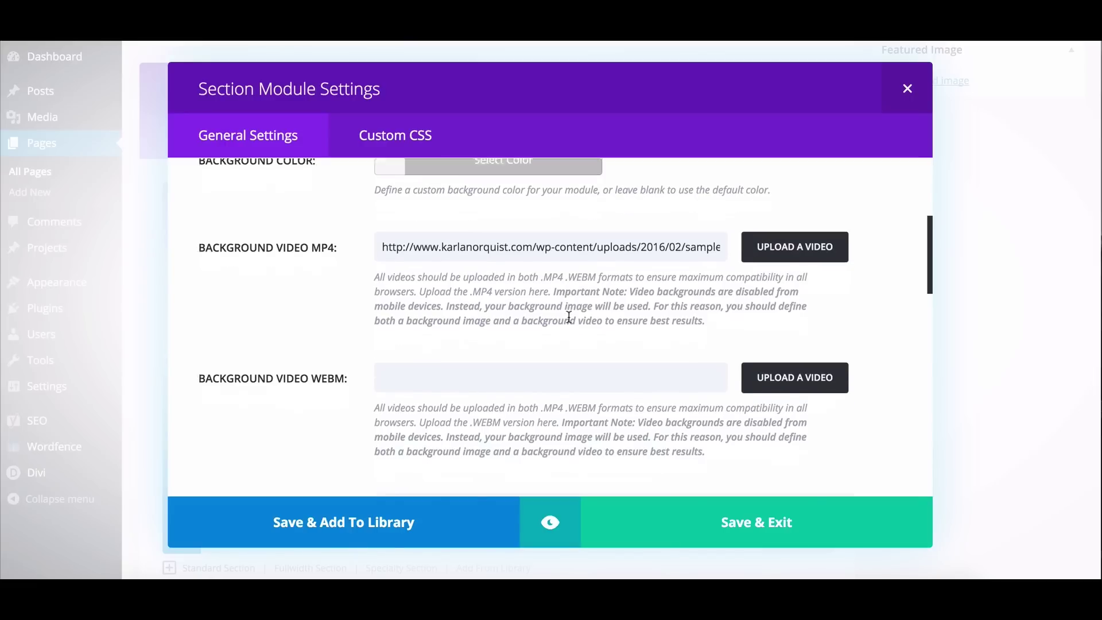
scroll(569, 317, down, 5)
scroll(569, 317, down, 1)
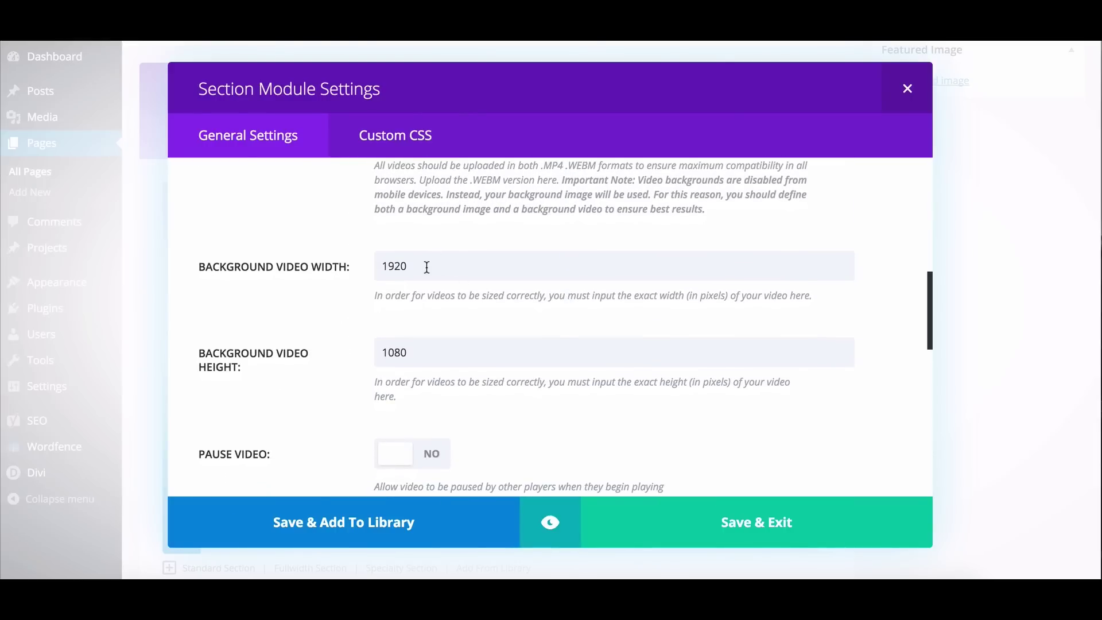
scroll(426, 267, down, 1)
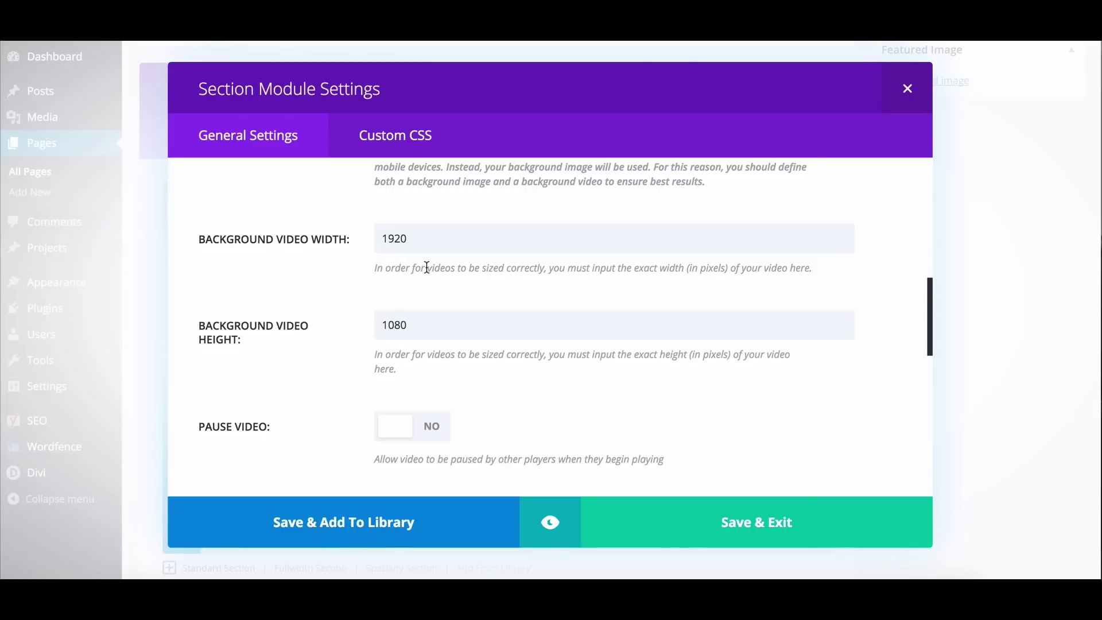
click(747, 528)
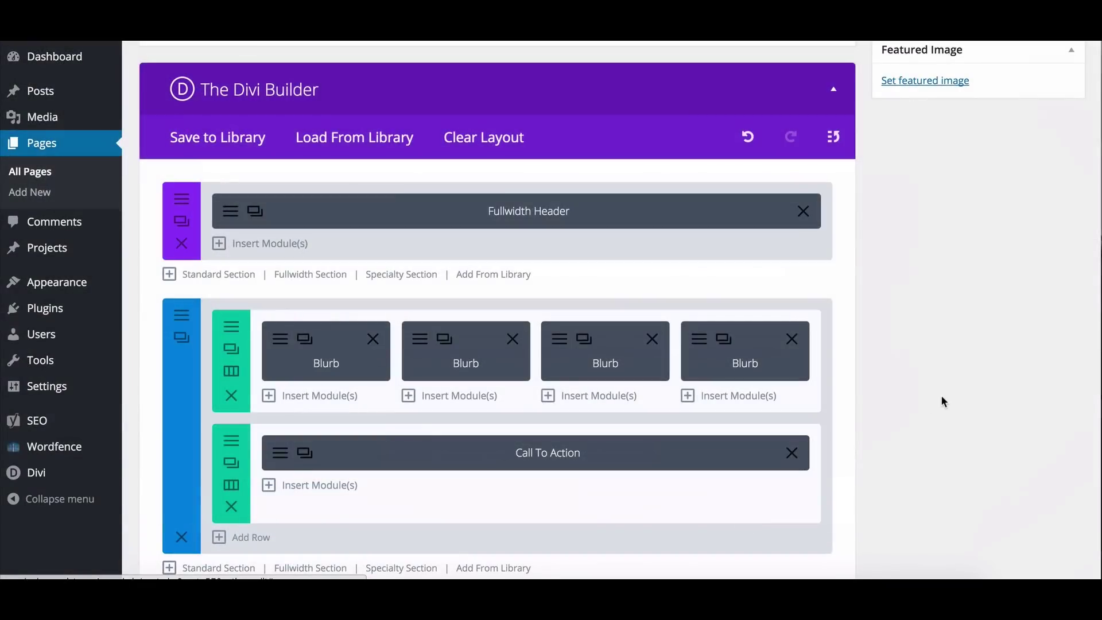
scroll(941, 395, up, 5)
scroll(941, 395, up, 4)
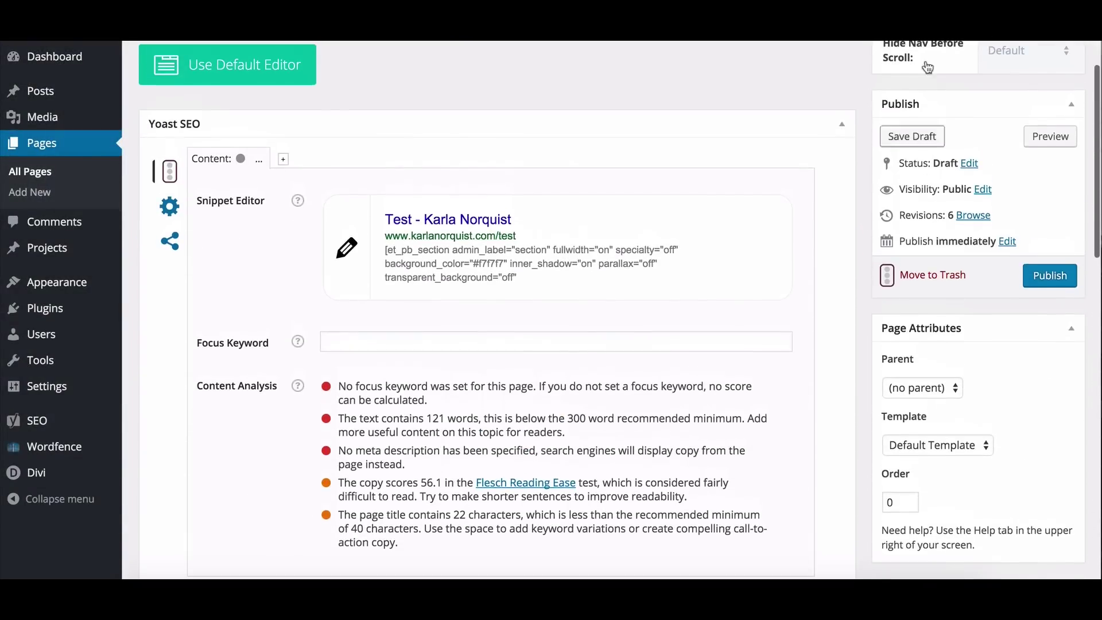